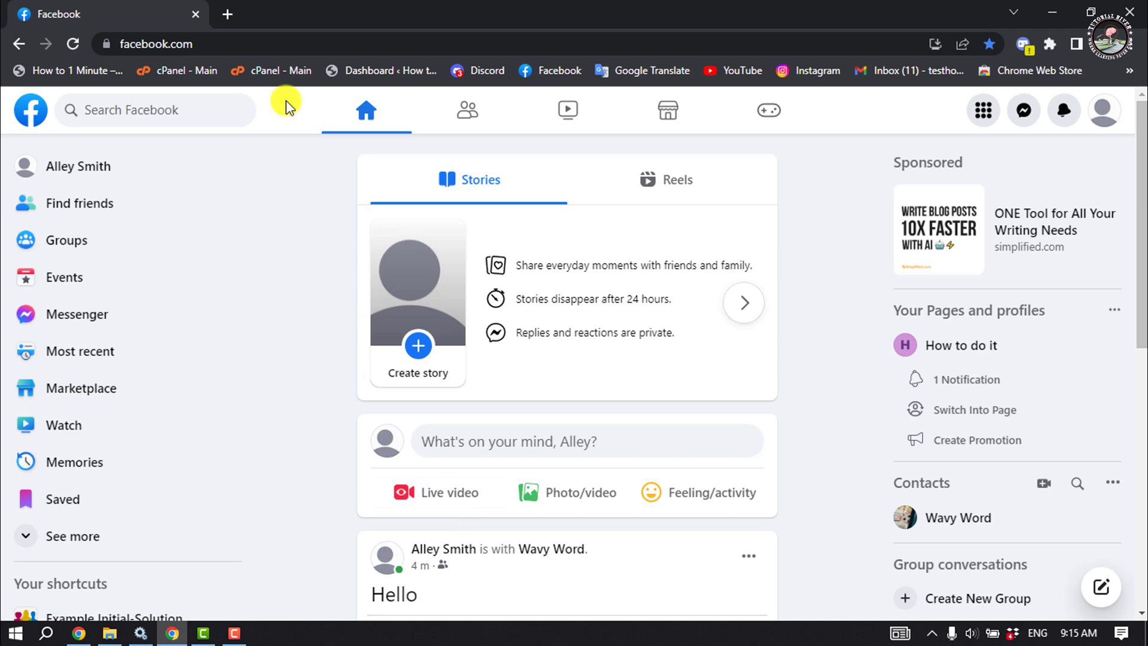
- Load chrome://flags, Chrome's experimental features page, in a fresh tab
click(226, 14)
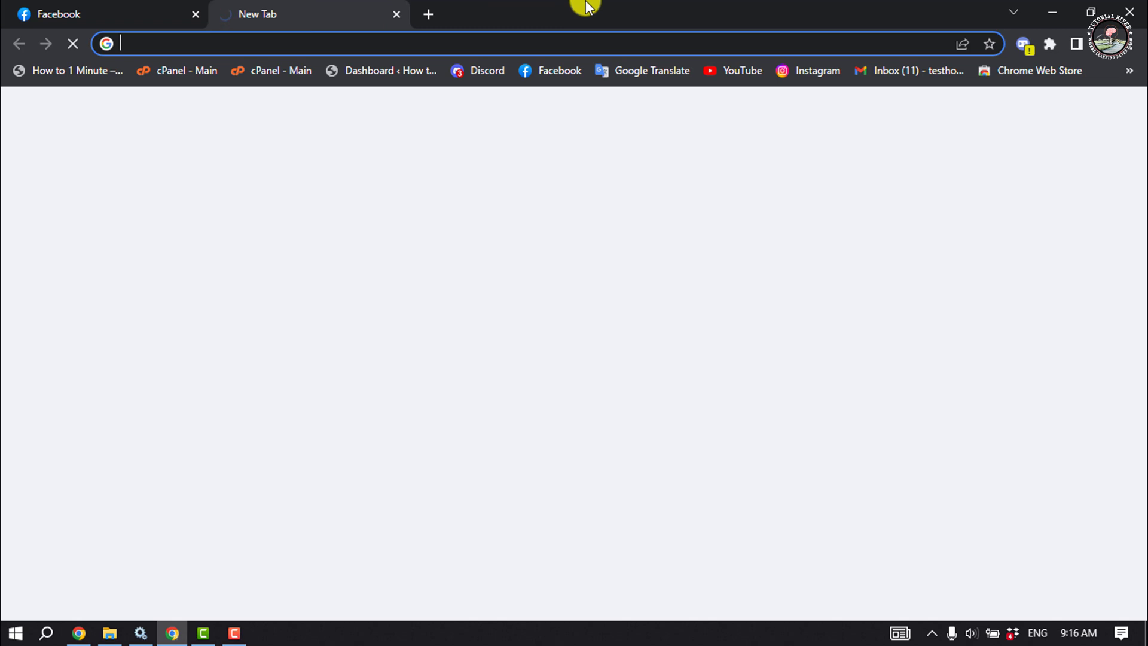
text(chrome://flags)
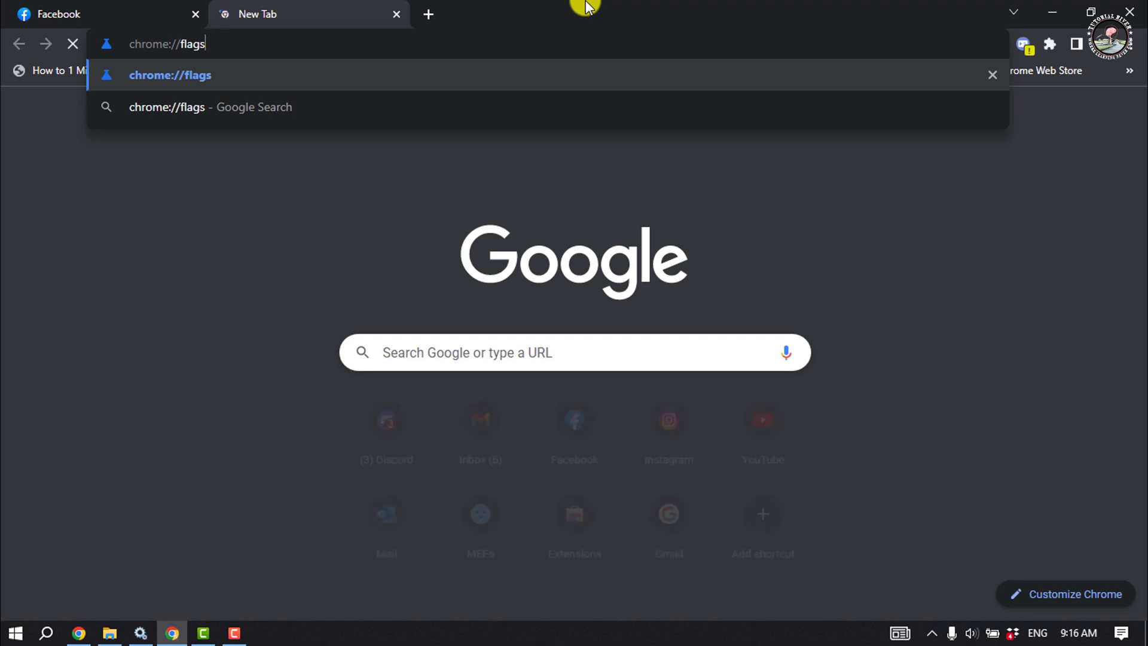
key(Return)
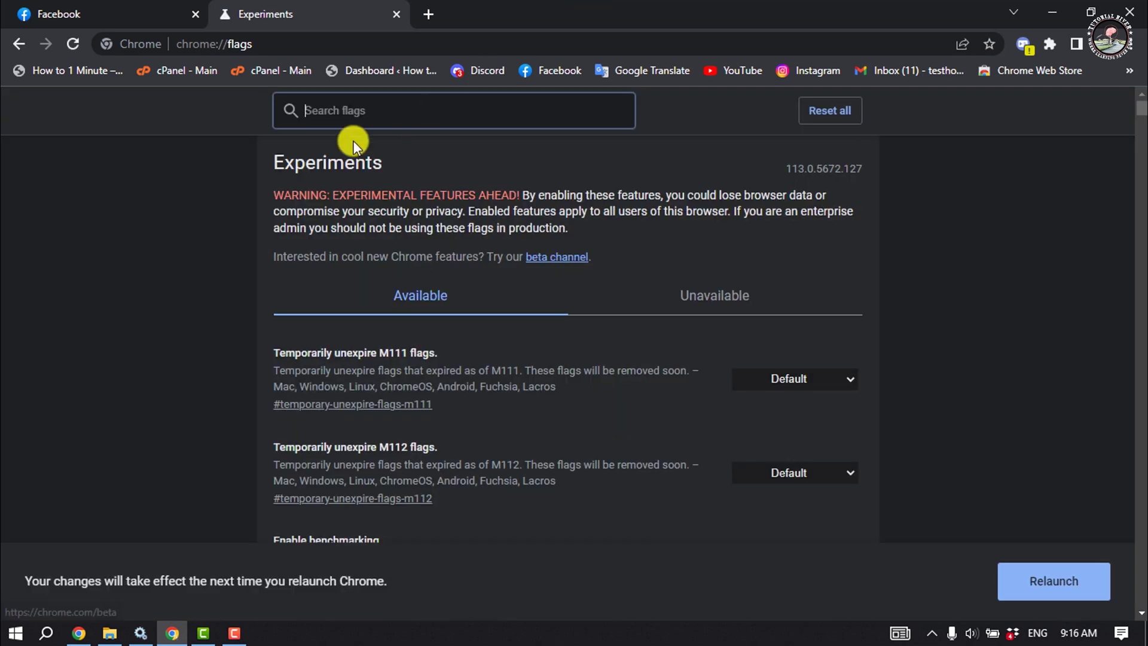
- Search the flags for 'smooth' and set Smooth Scrolling to Disabled
click(341, 116)
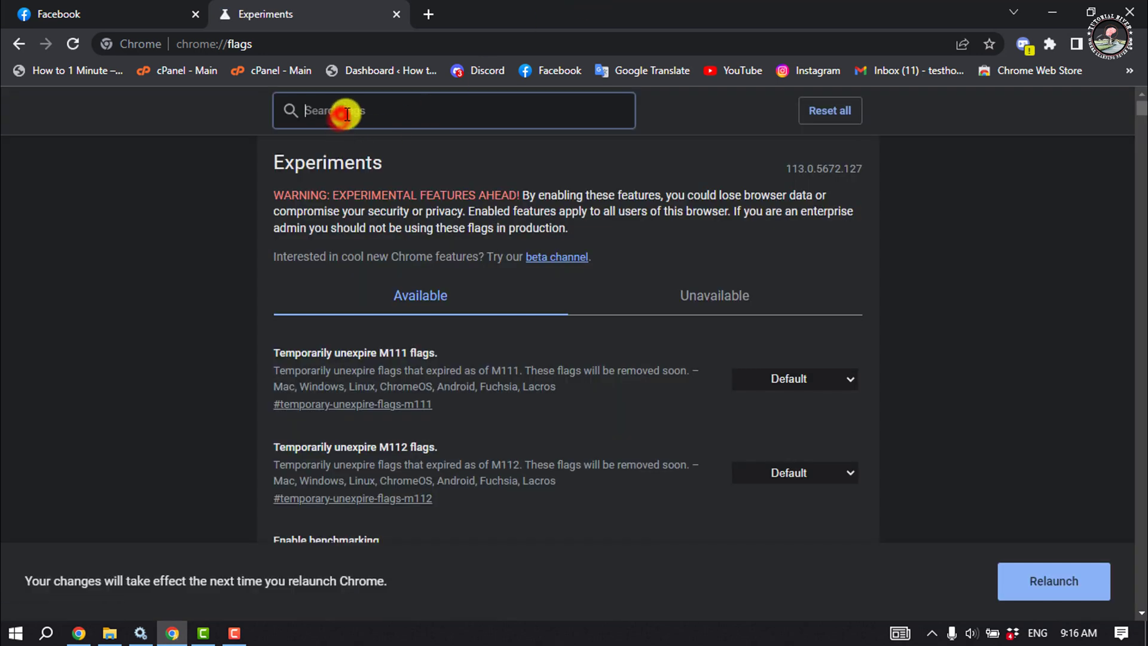
text(sm)
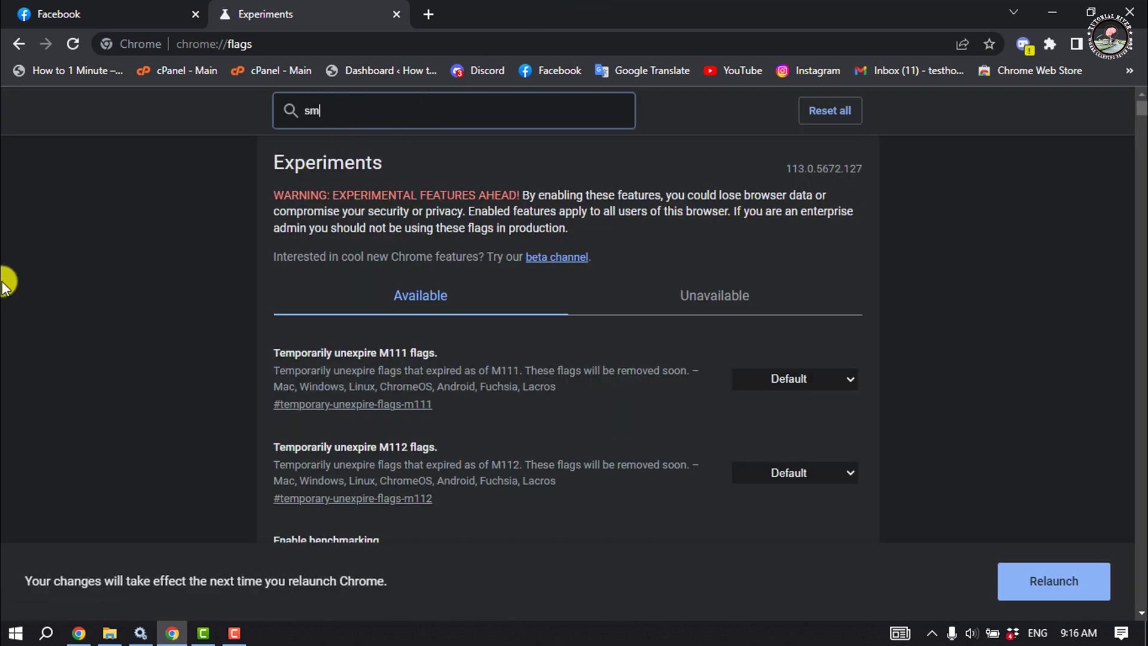
text(ooth)
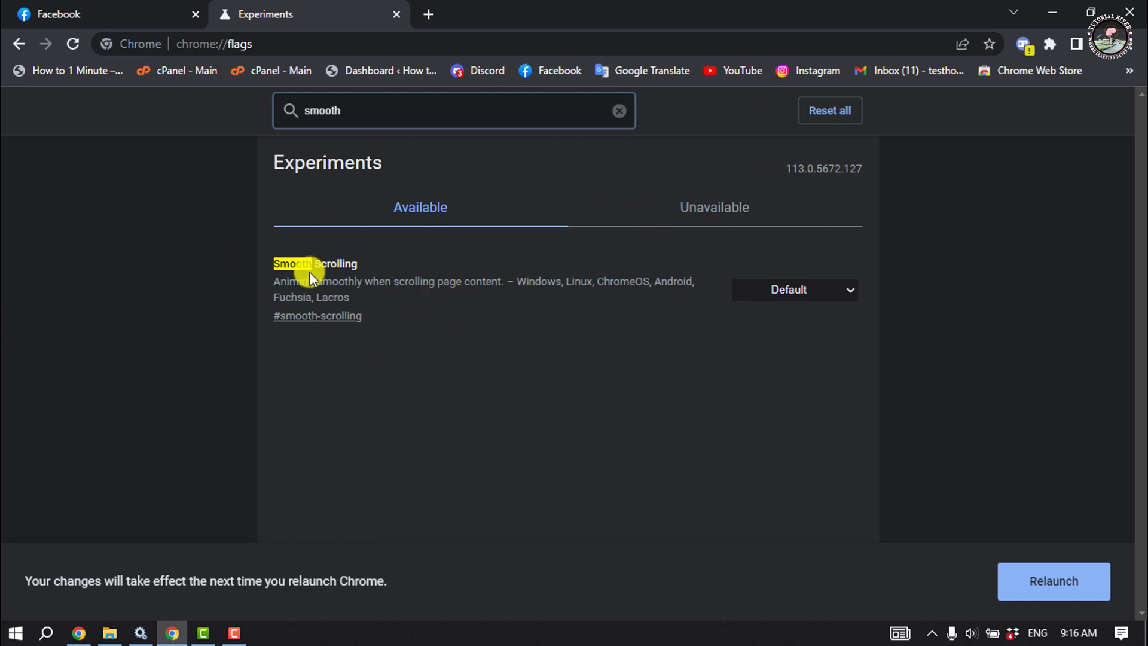
click(839, 290)
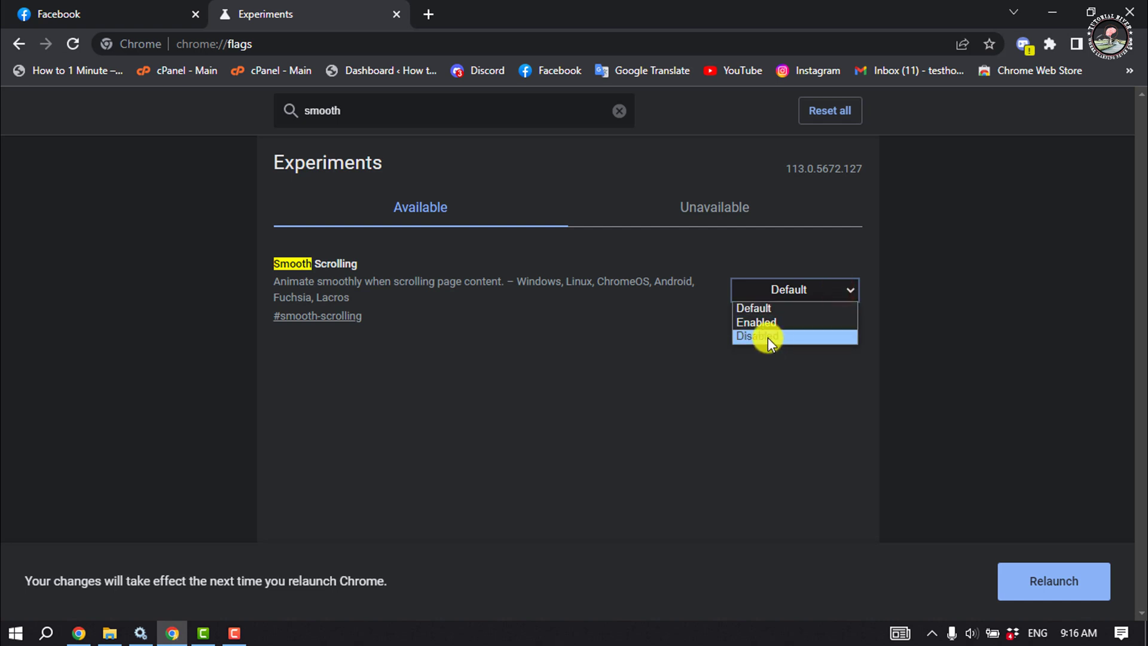
click(768, 337)
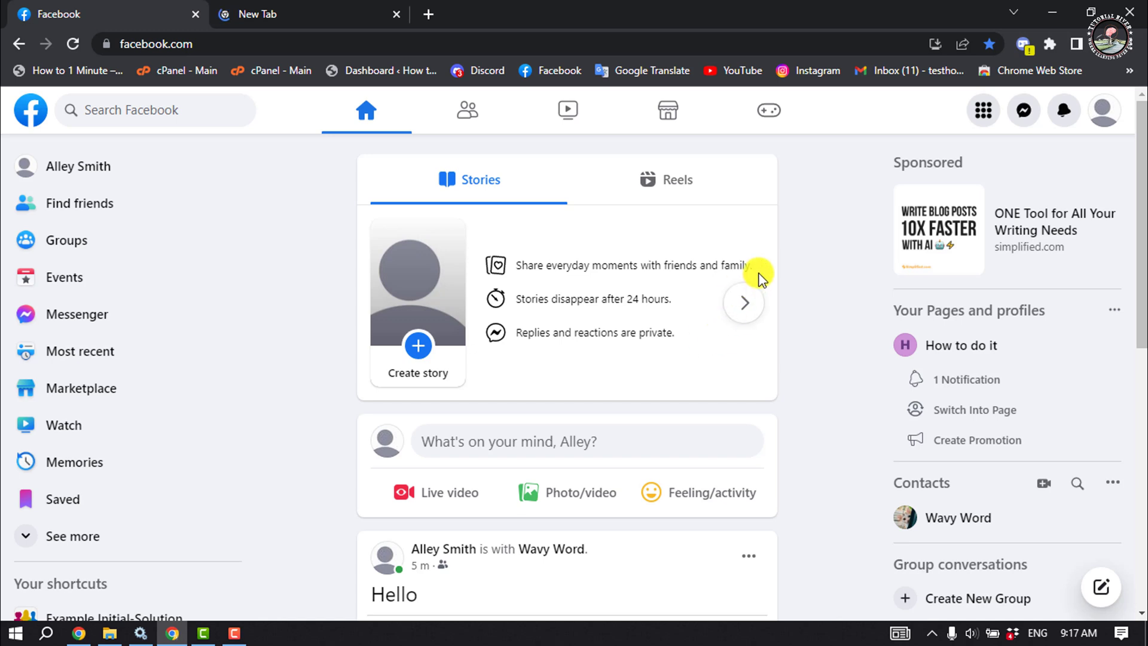
- Open Clear browsing data on its Advanced tab with Time range set to All time
click(1132, 43)
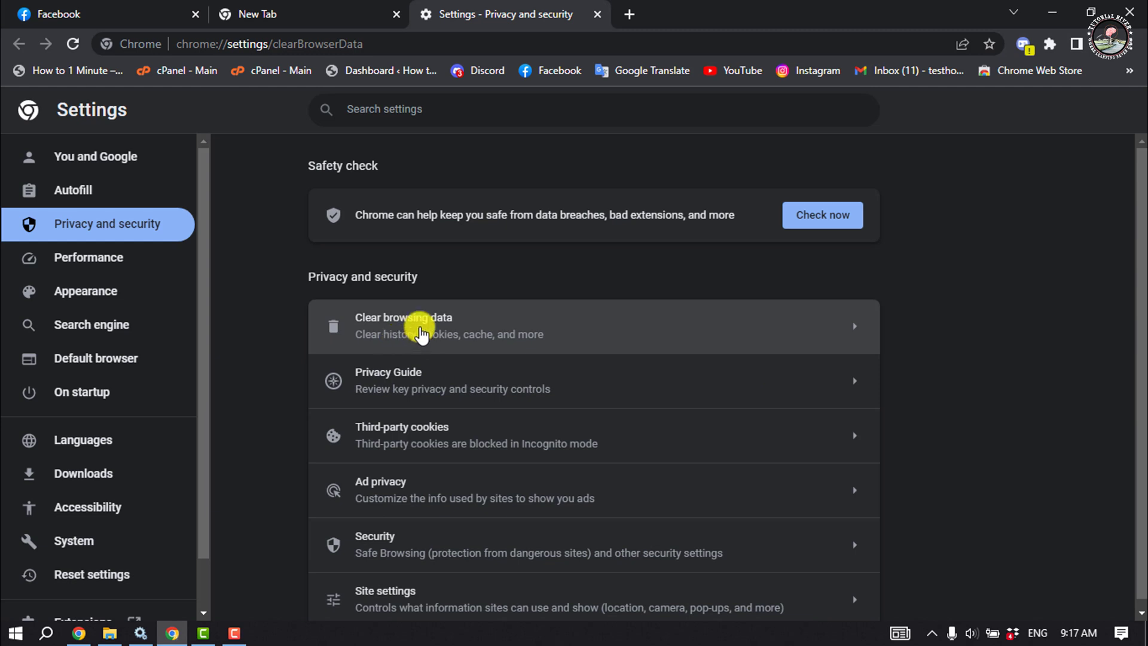
click(418, 328)
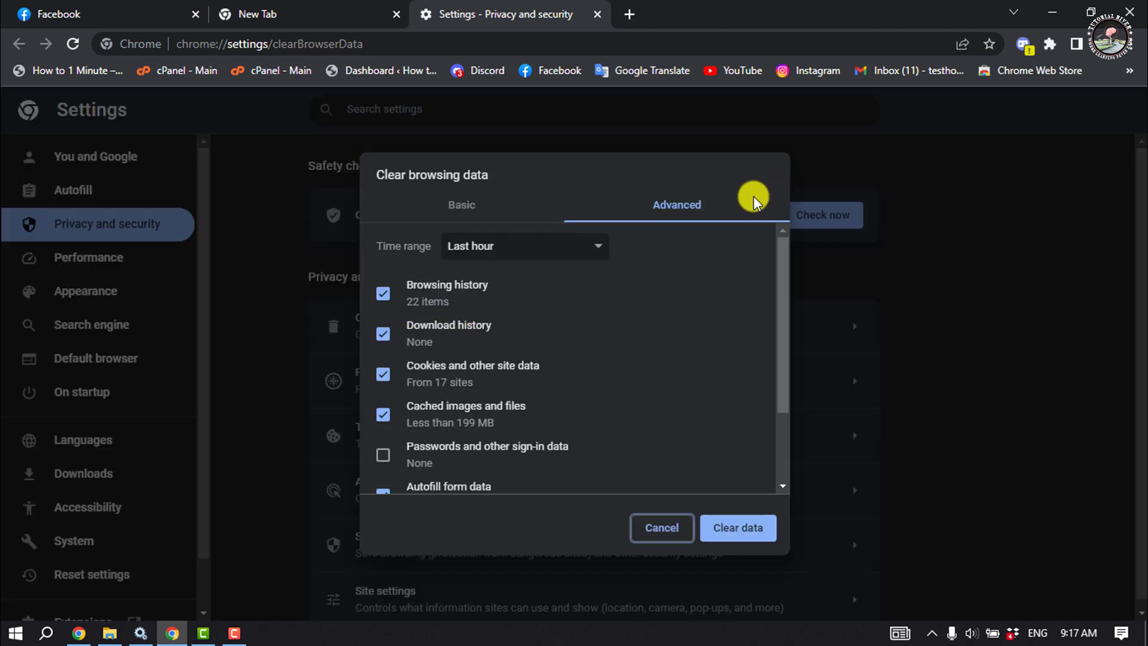
click(668, 213)
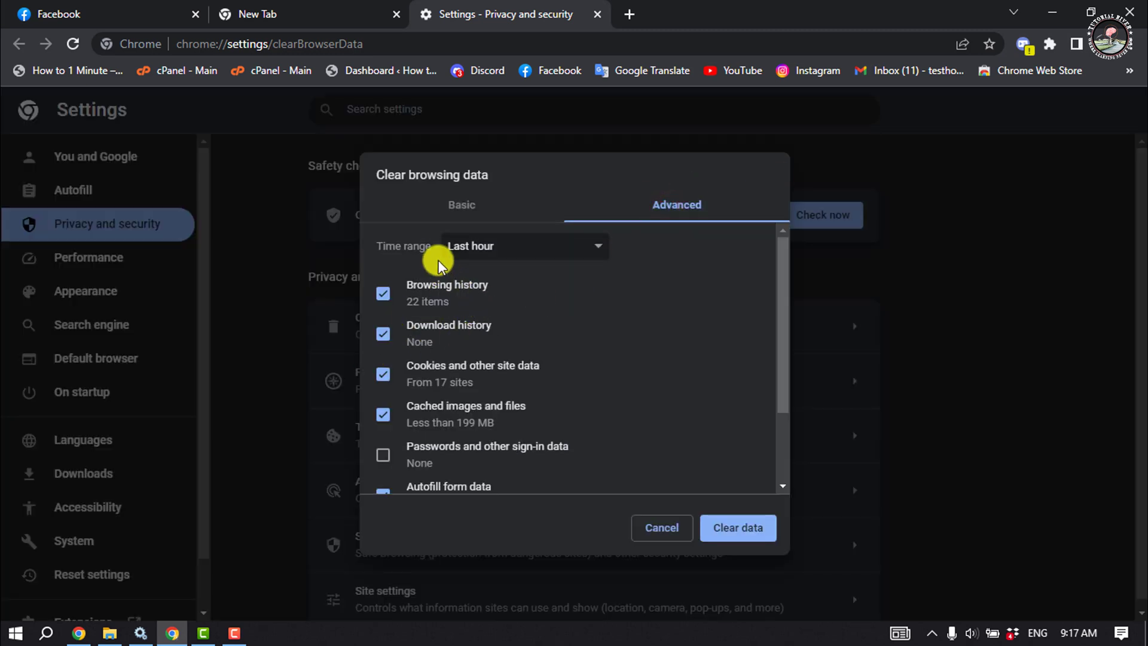
click(473, 251)
click(508, 324)
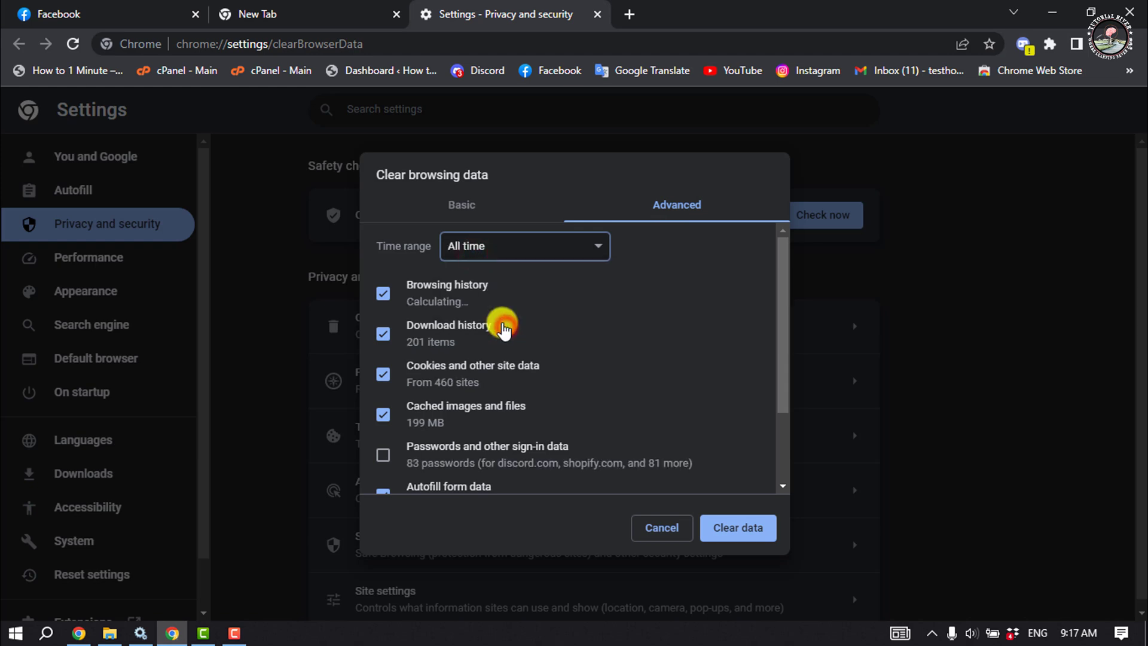
scroll(436, 376, down, 2)
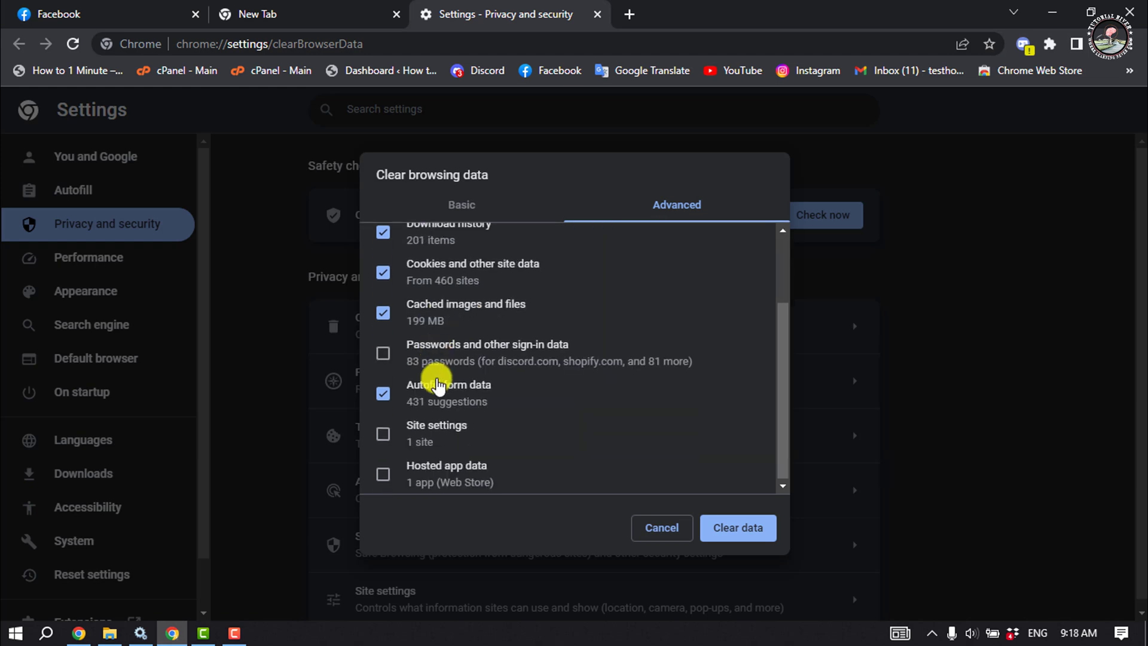
- Tick the Site settings, Hosted app data and Passwords and other sign-in data checkboxes
click(383, 433)
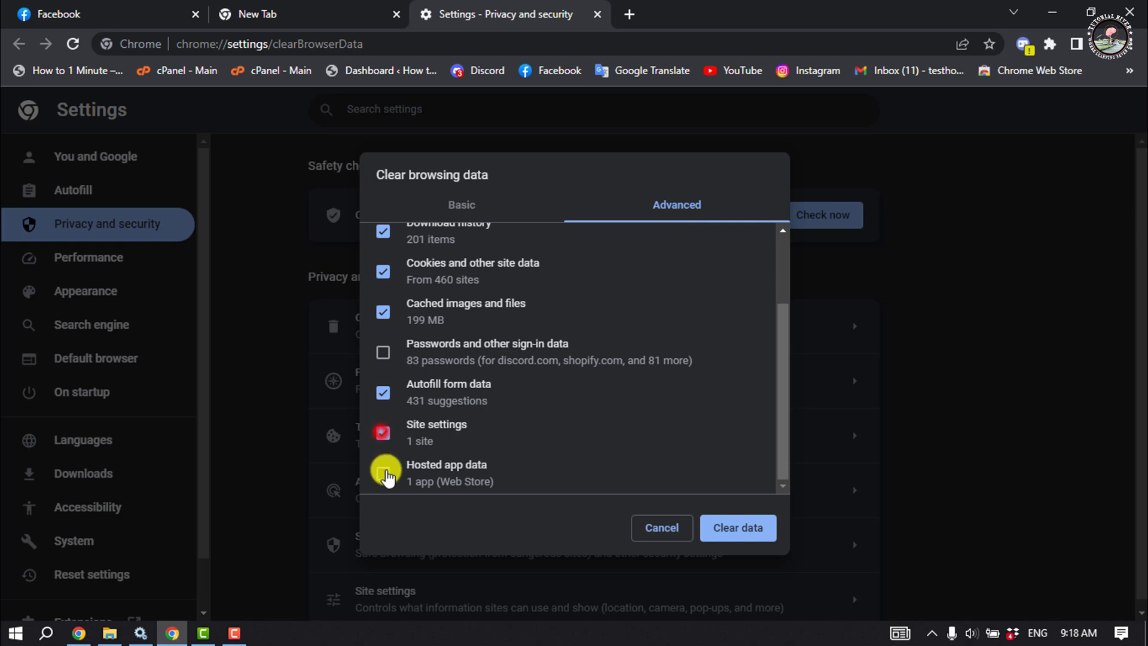
click(383, 469)
scroll(381, 462, up, 2)
click(380, 460)
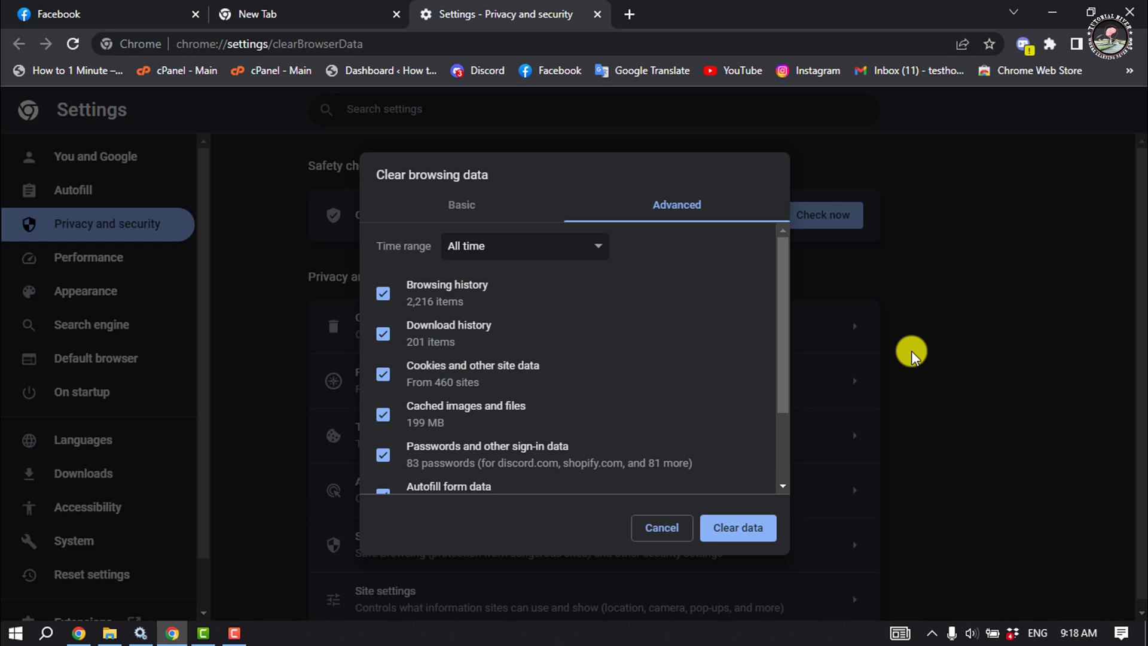
- Close the Settings tab with Ctrl+W to get back to the Facebook tab
key(ctrl+w)
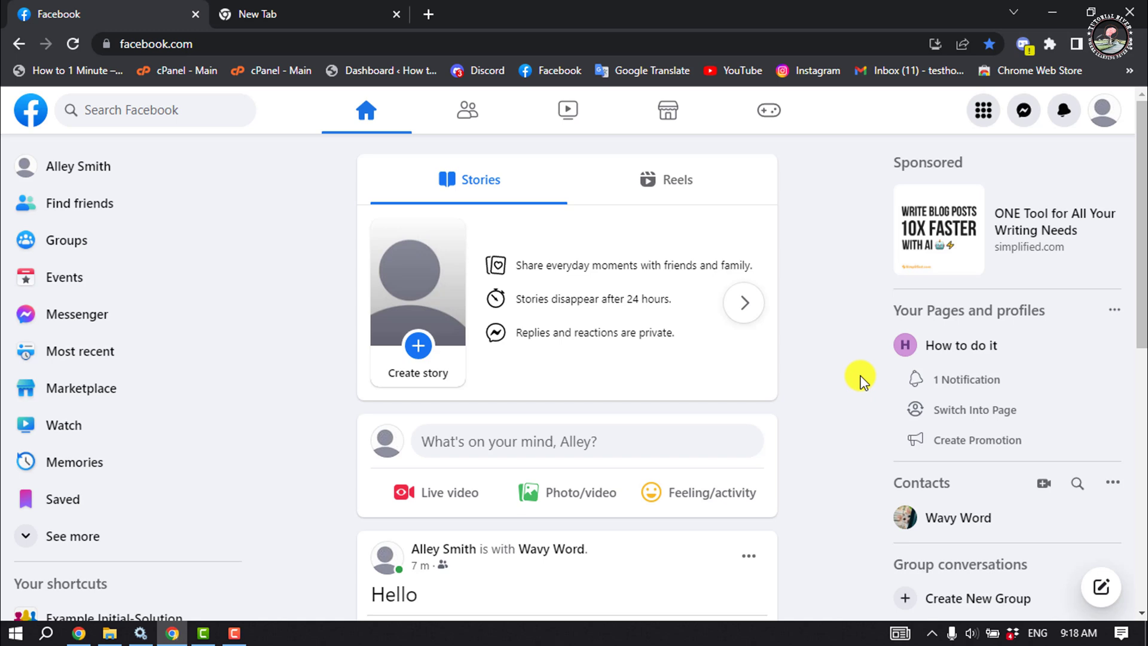
- Open the Extensions page through More tools to review the installed extensions
click(1129, 43)
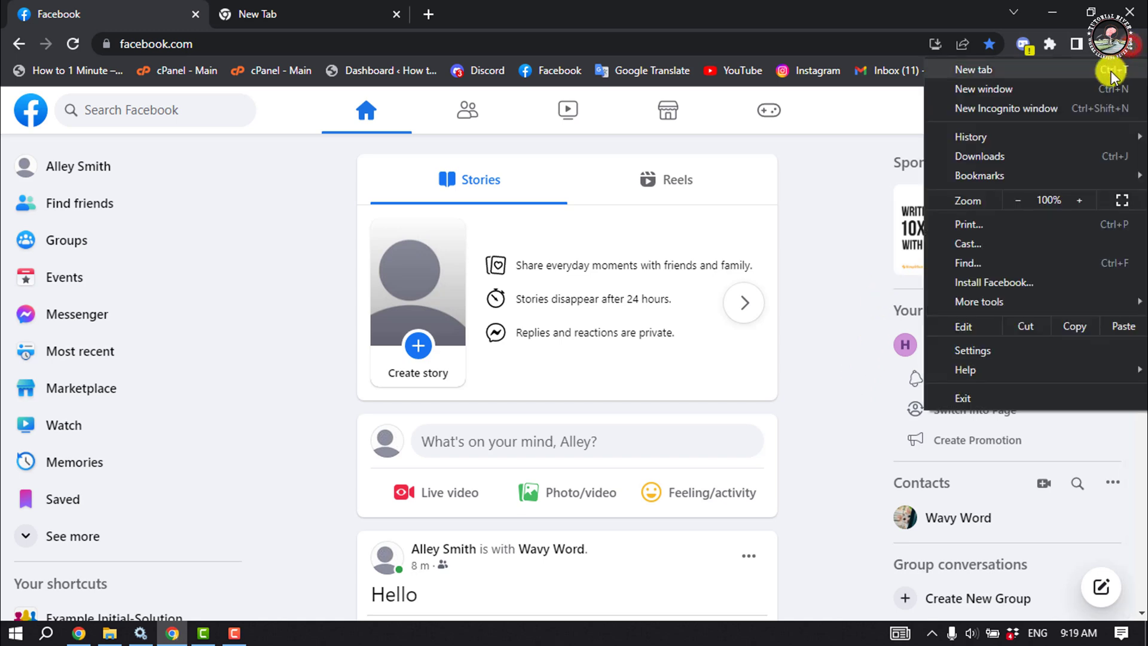
click(998, 301)
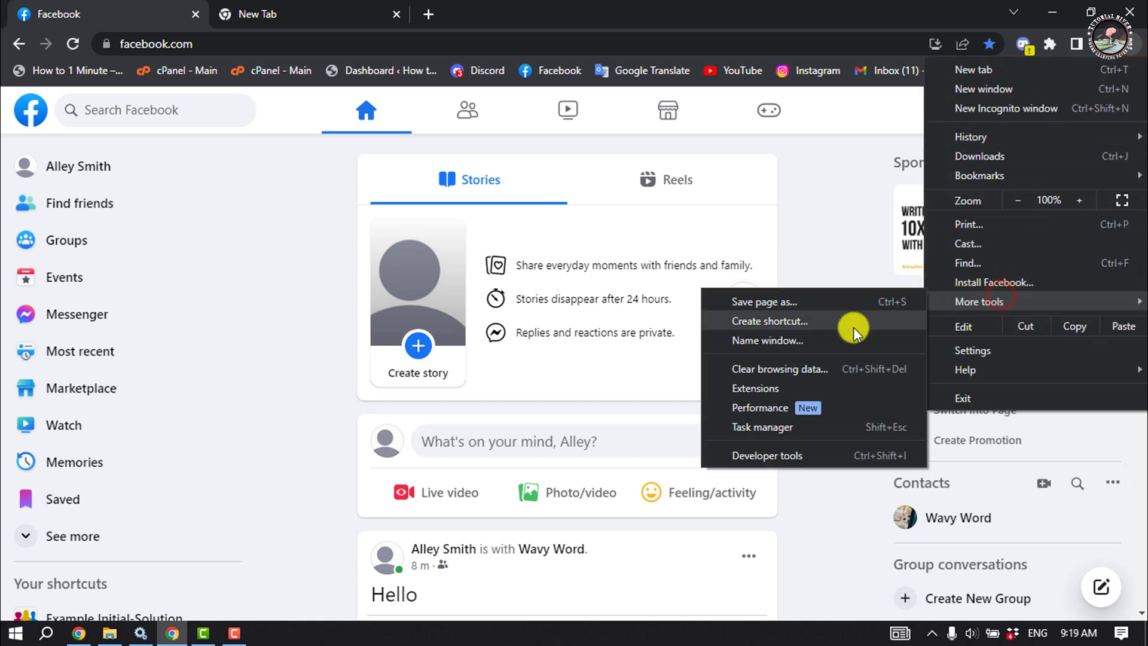
click(759, 391)
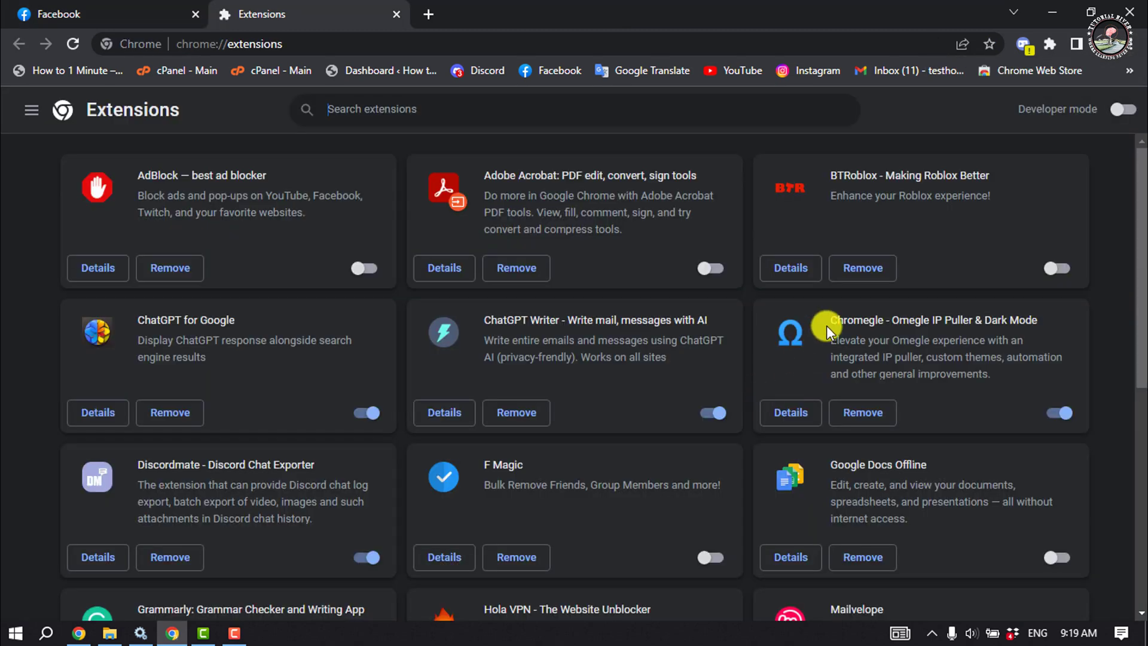
scroll(826, 326, down, 2)
scroll(811, 342, down, 1)
scroll(725, 397, up, 3)
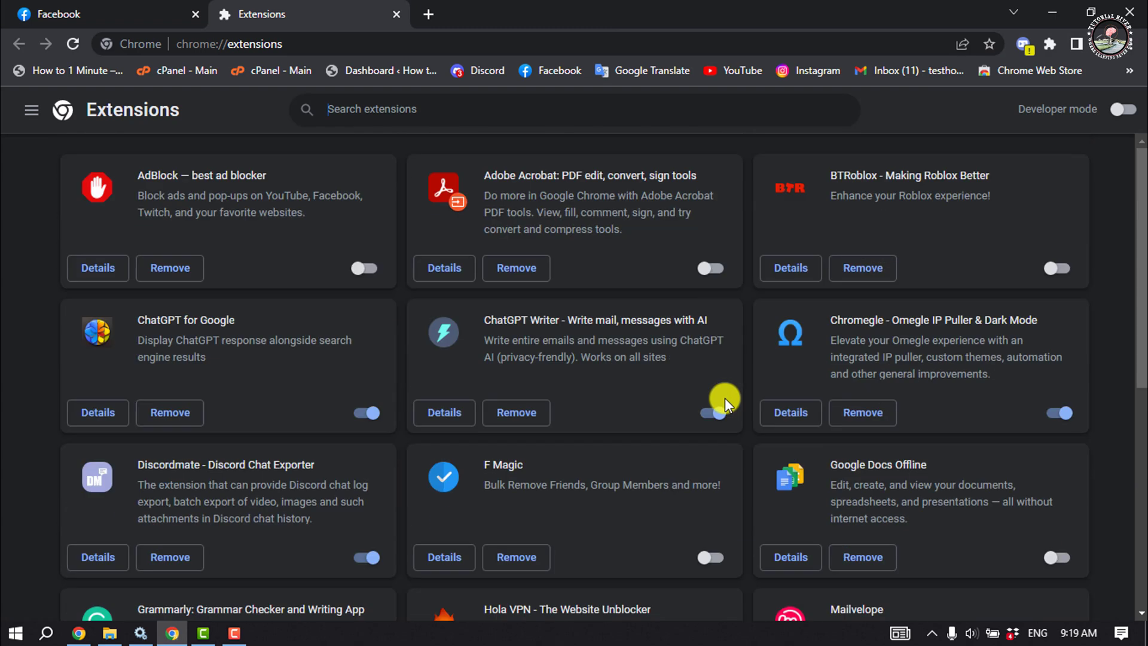